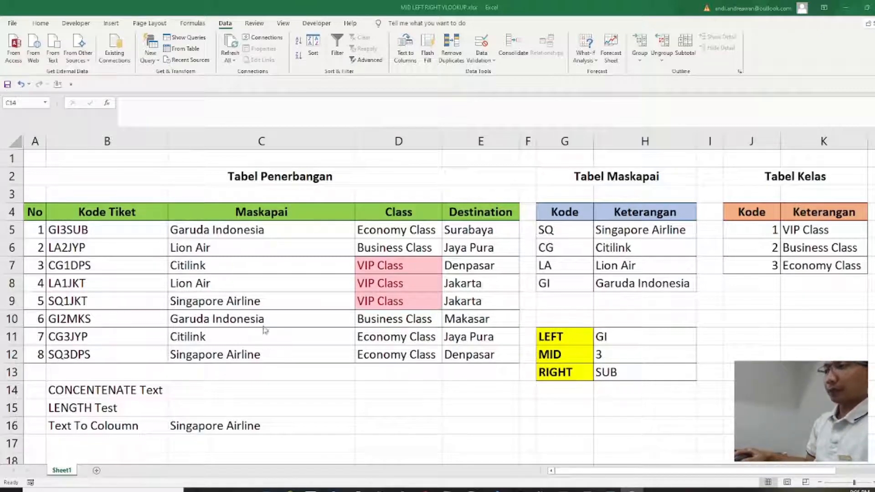
Join the first flight's airline and class in cell C14 with the formula =CONCATENATE(C5,D5).
left_click(250, 386)
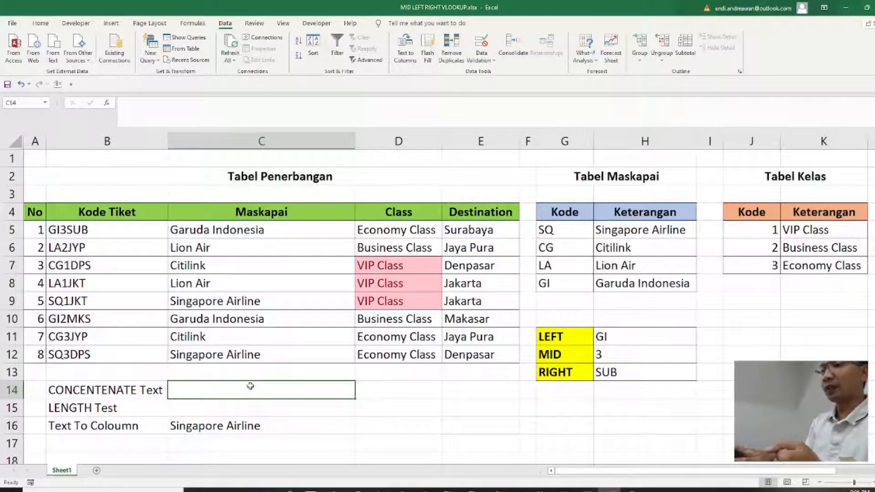
type("=")
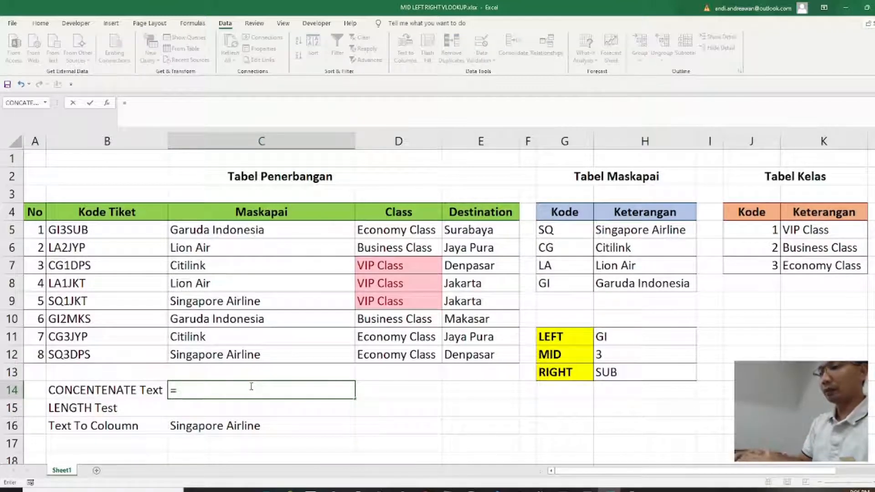
type("con")
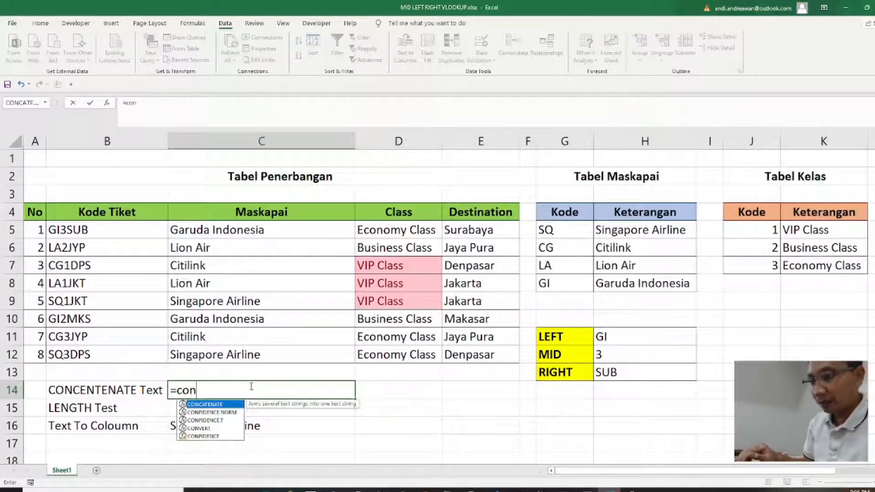
key("Tab")
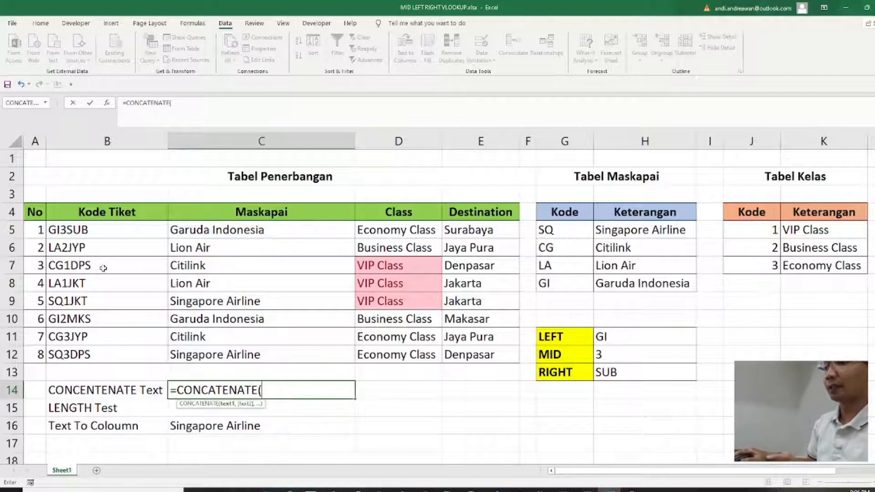
left_click(235, 228)
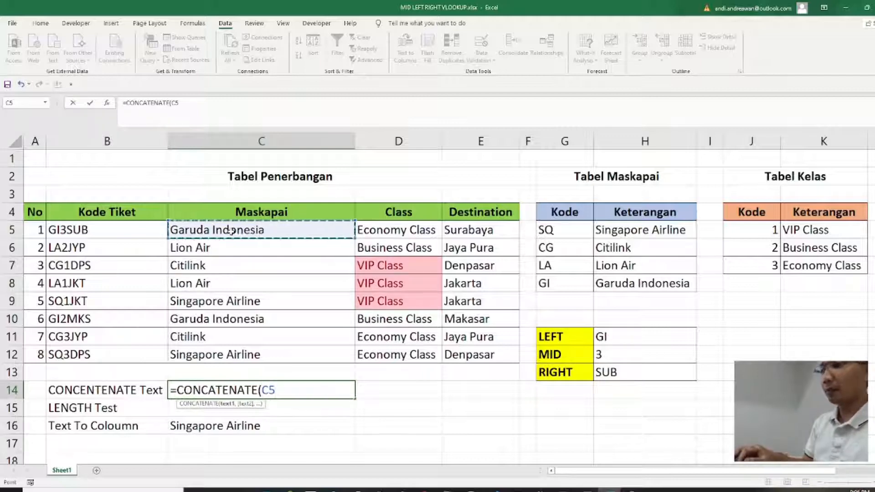
type(",")
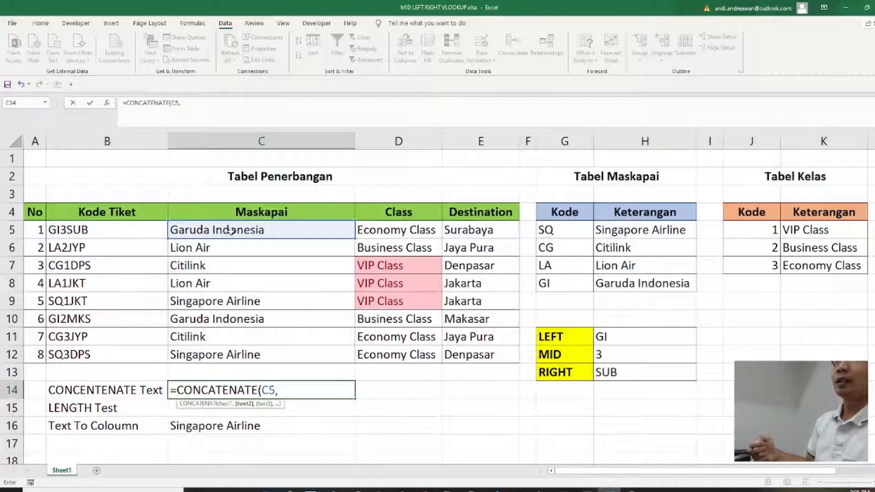
left_click(407, 228)
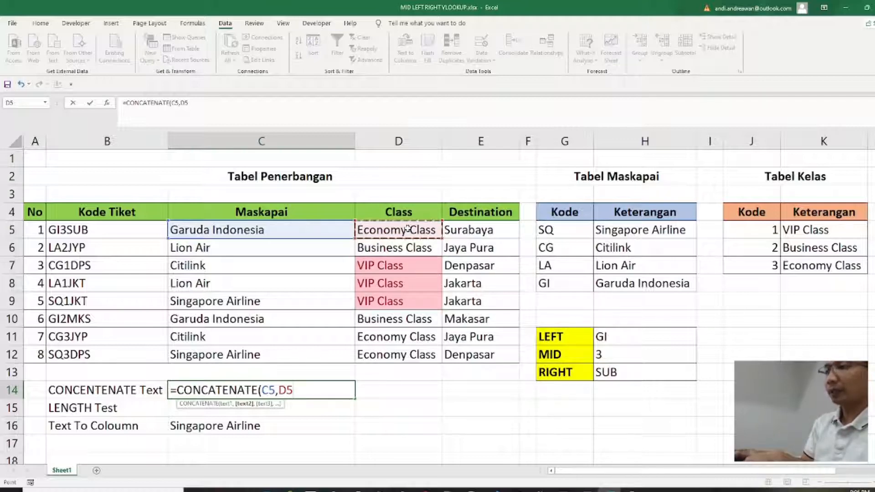
type(")")
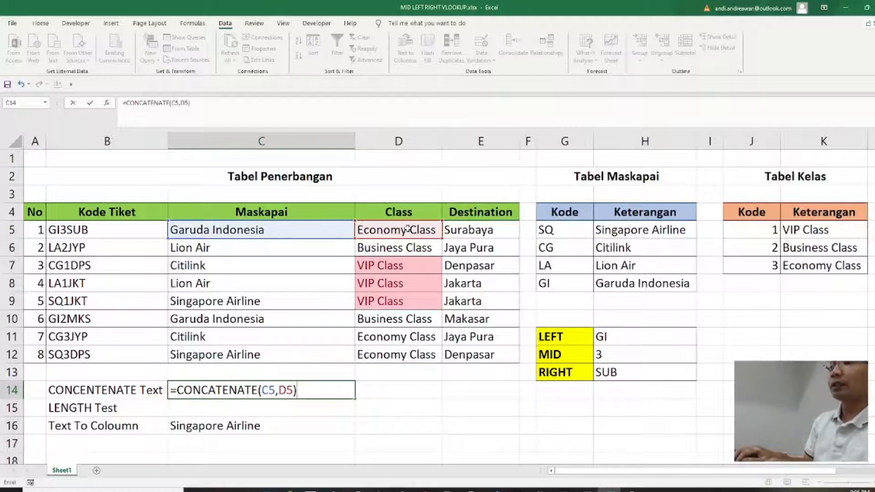
key("Return")
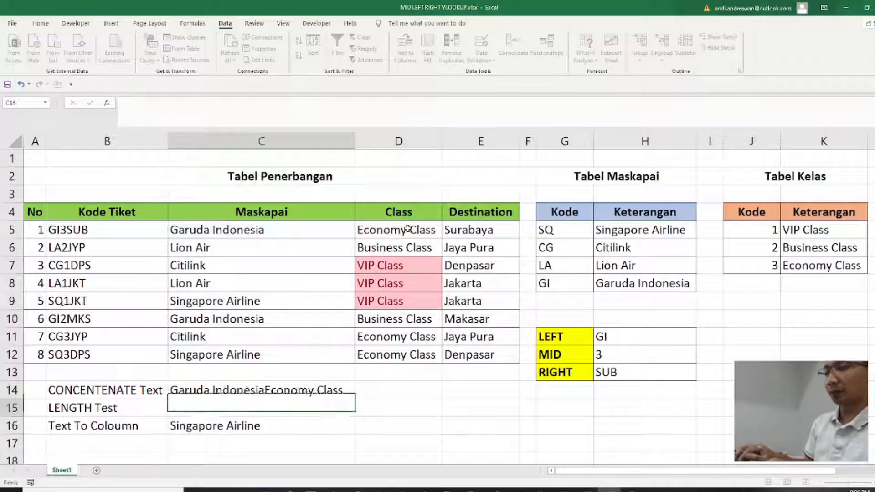
key("Up")
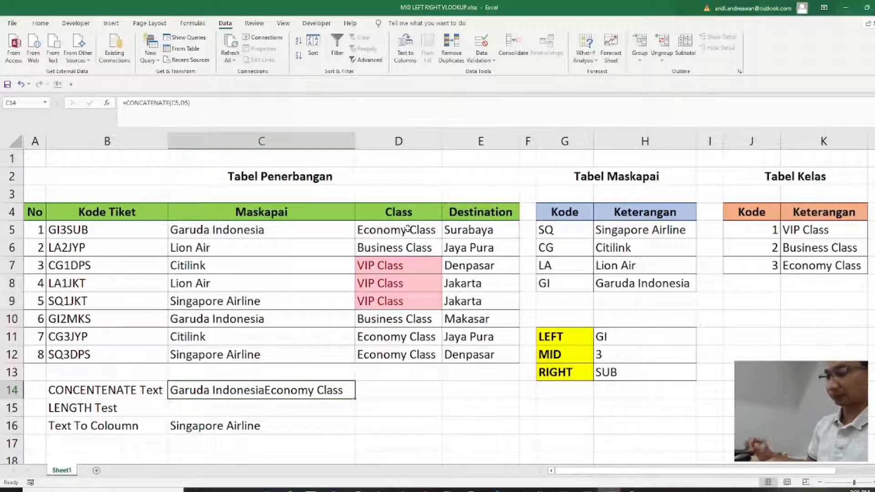
Add a space between the joined texts in C14 by changing the formula to =CONCATENATE(C5," ",D5).
double_click(259, 390)
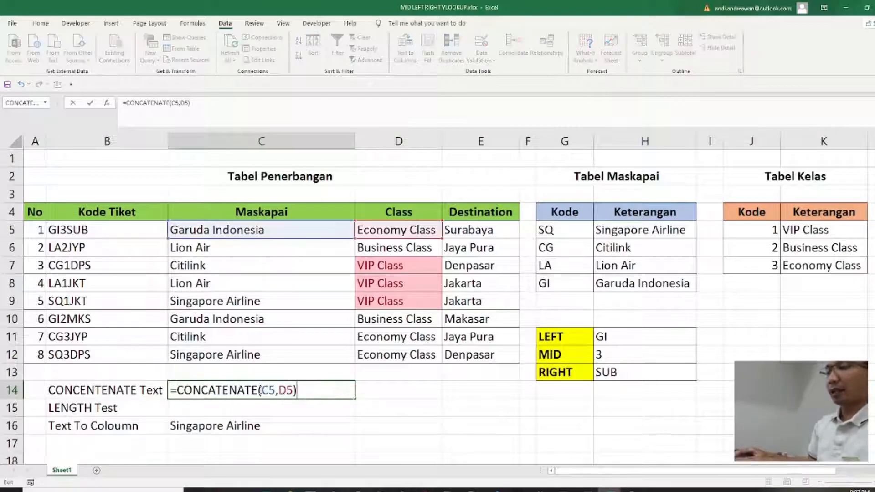
left_click(279, 390)
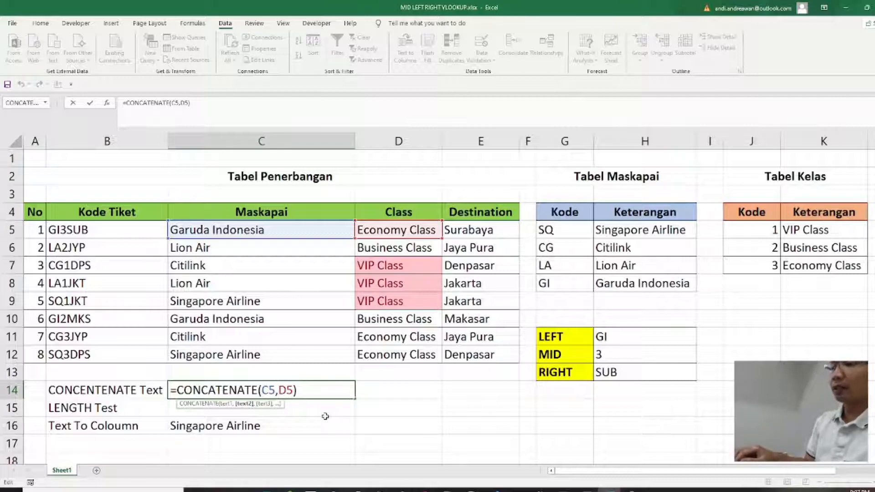
type("\"")
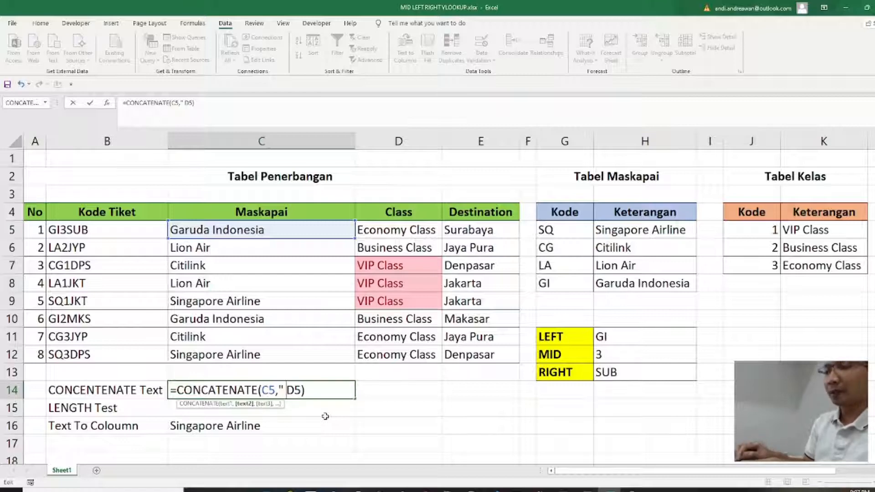
type("\"")
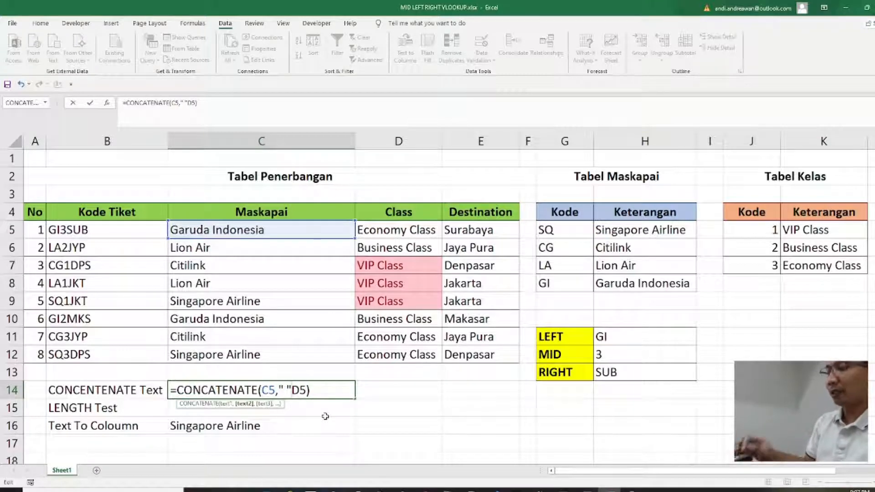
type(",")
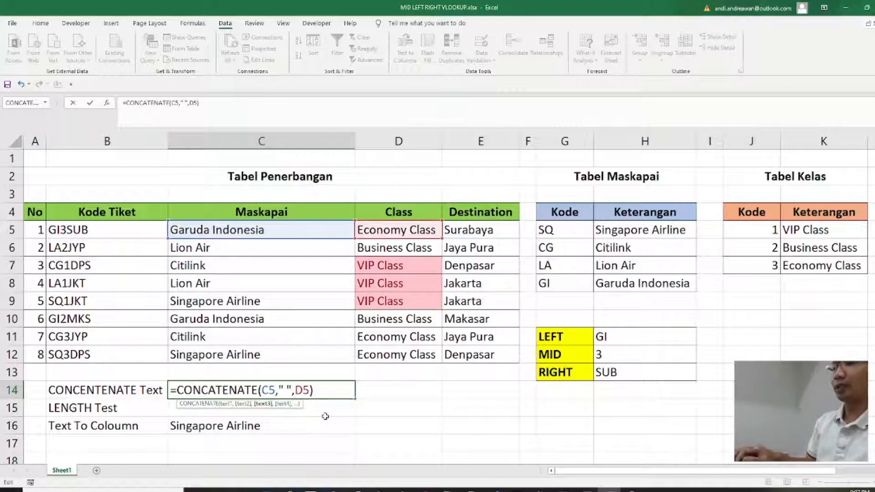
key("Return")
key("Up")
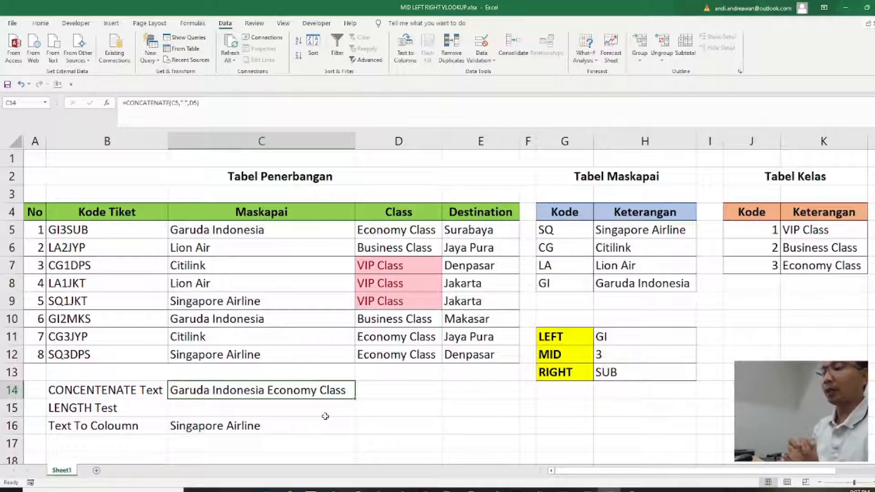
Count the characters of the second flight's airline name in cell C15 with the formula =LEN(C6).
left_click(325, 416)
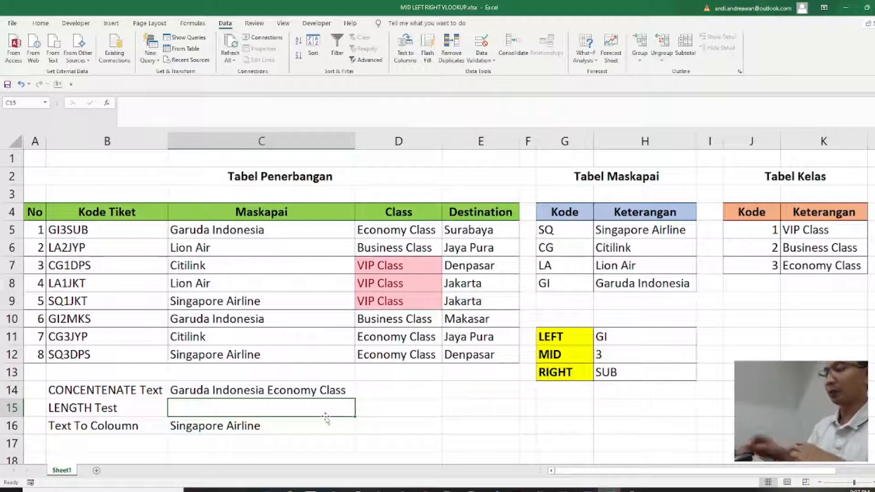
type("=len(")
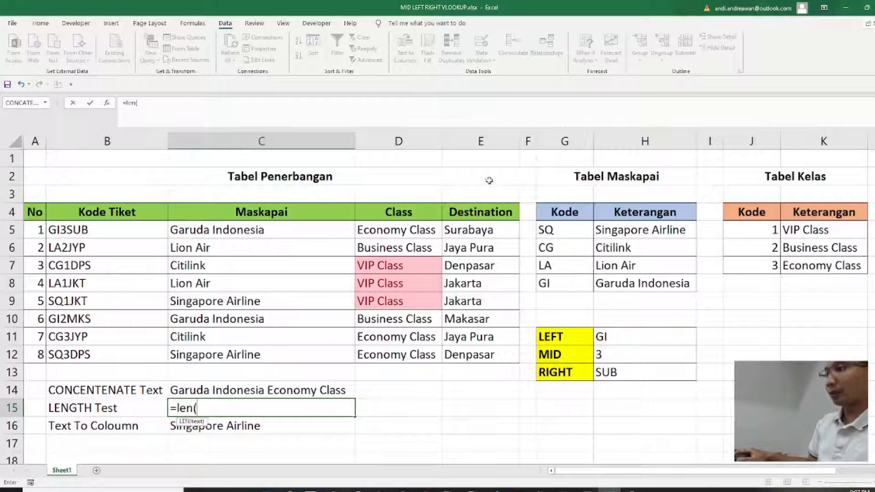
left_click(208, 247)
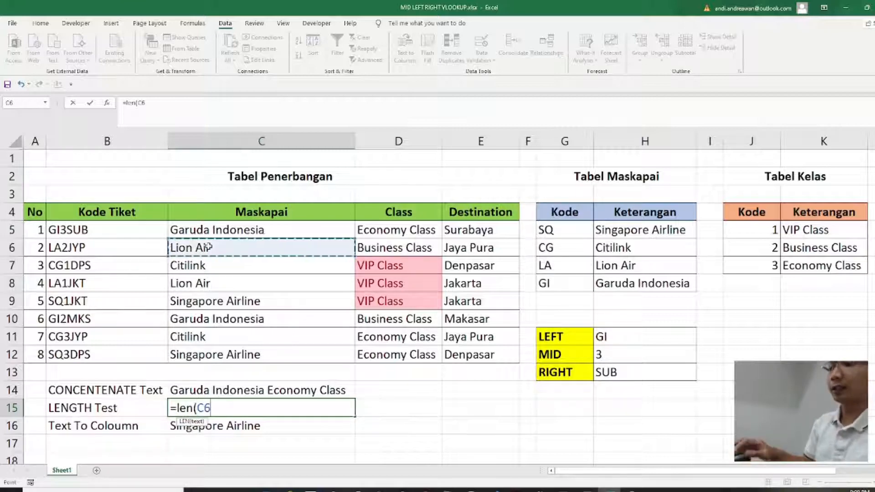
type(")")
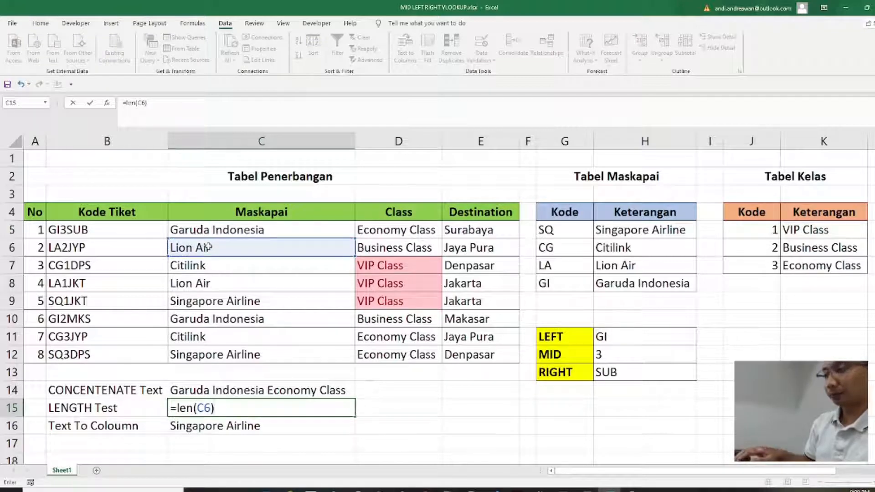
key("Return")
key("Up")
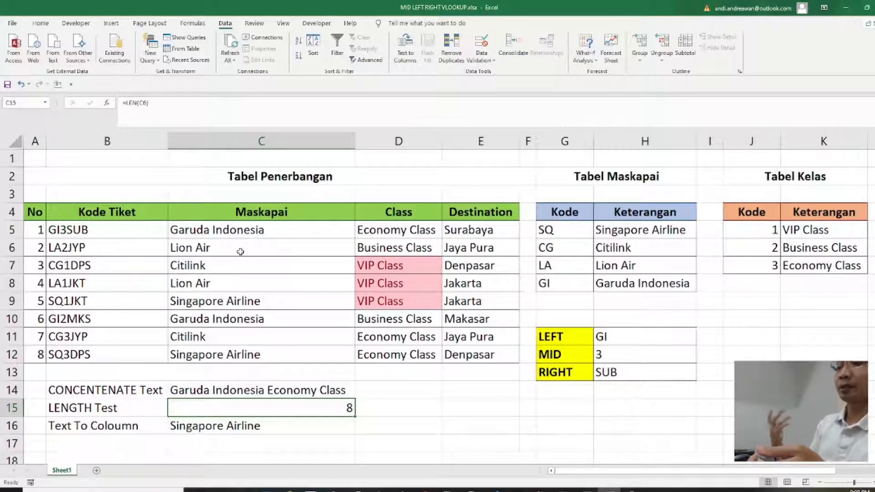
Split "Singapore Airline" in C16 with Text to Columns as delimited data, using Space instead of Comma as the delimiter.
left_click(298, 421)
left_click(386, 425)
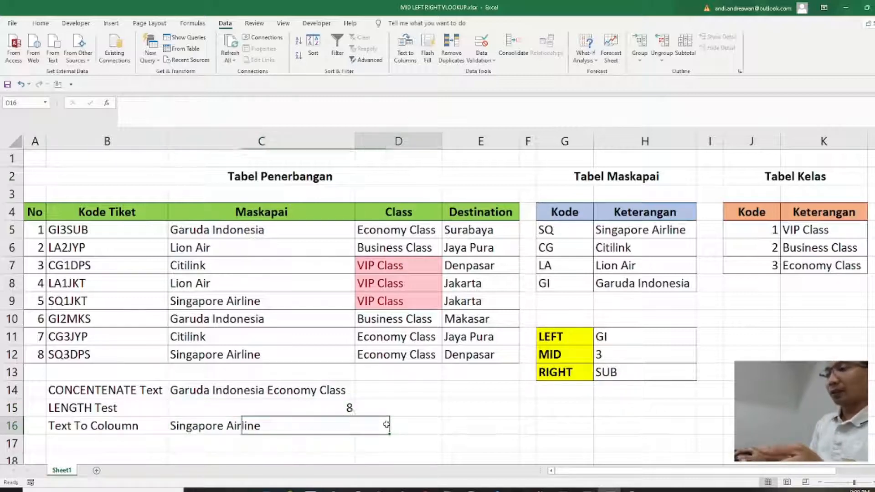
left_click(334, 428)
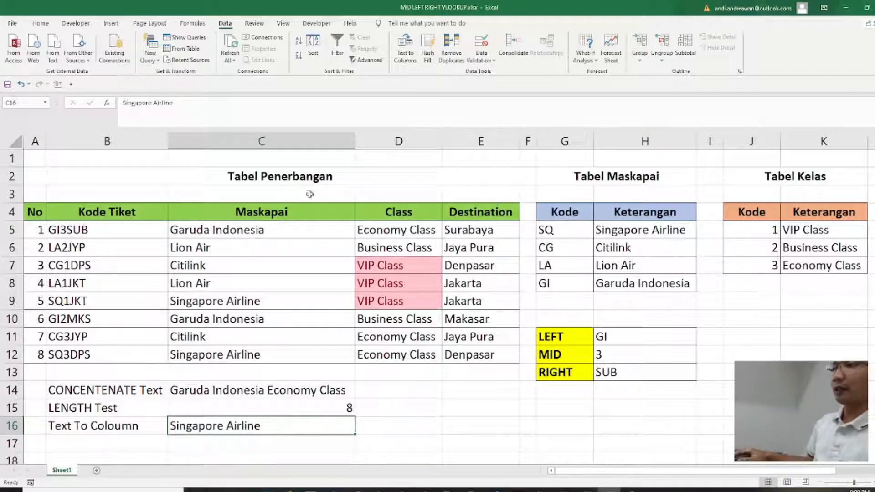
left_click(41, 24)
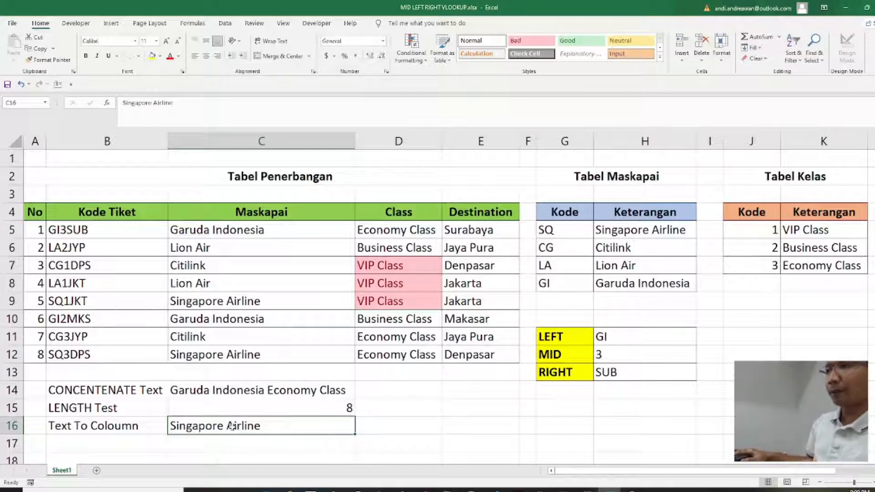
left_click(225, 23)
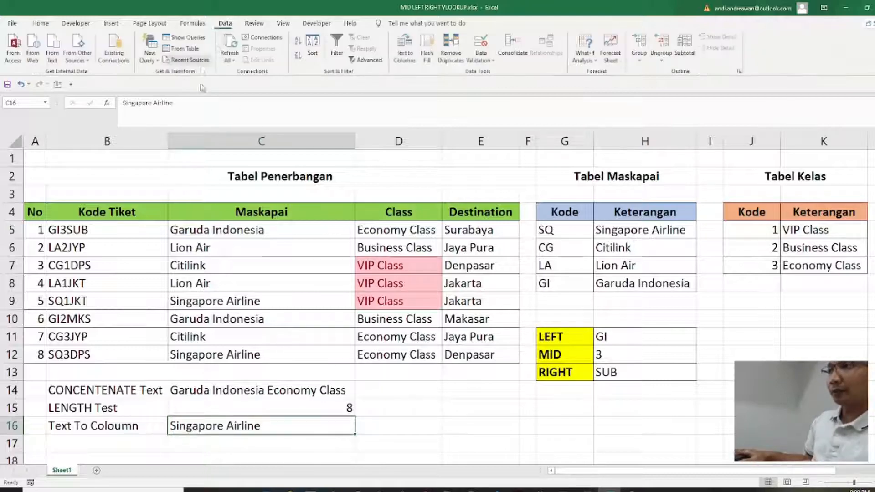
left_click(405, 57)
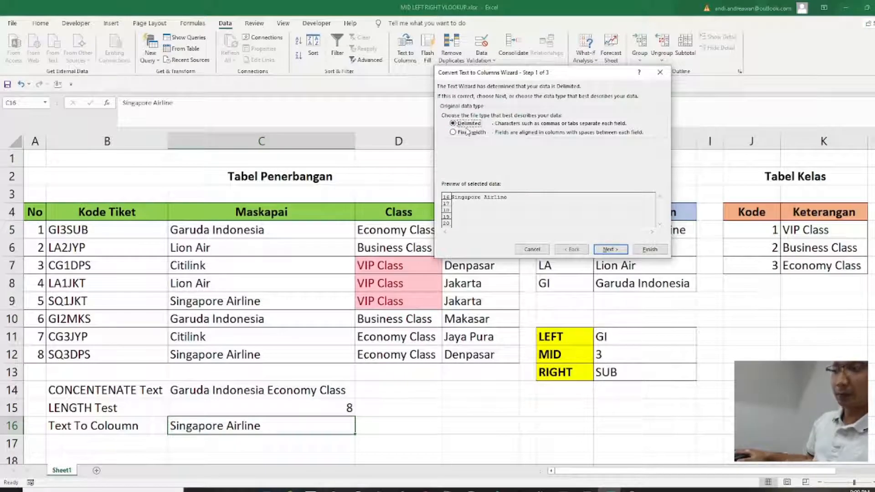
left_click(624, 251)
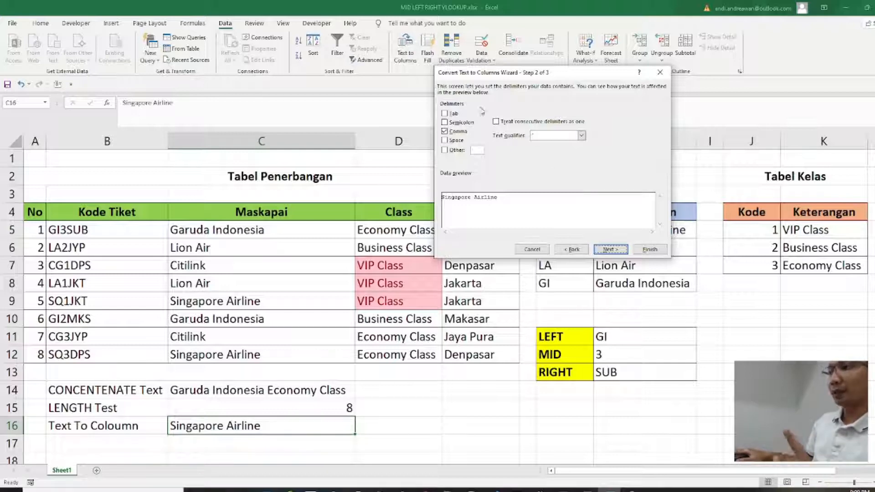
left_click(456, 132)
left_click(455, 140)
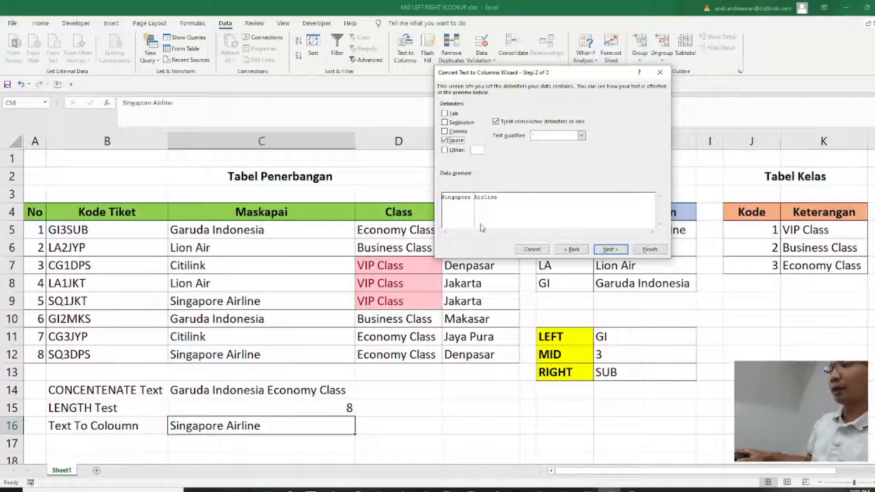
left_click(611, 250)
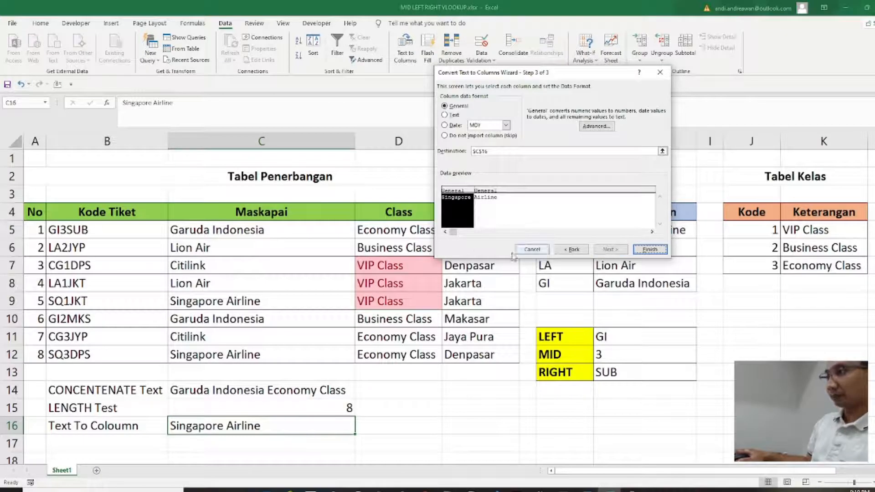
left_click(650, 250)
Examine how the text is divided between cells C16 and D16.
left_click(423, 438)
left_click(291, 431)
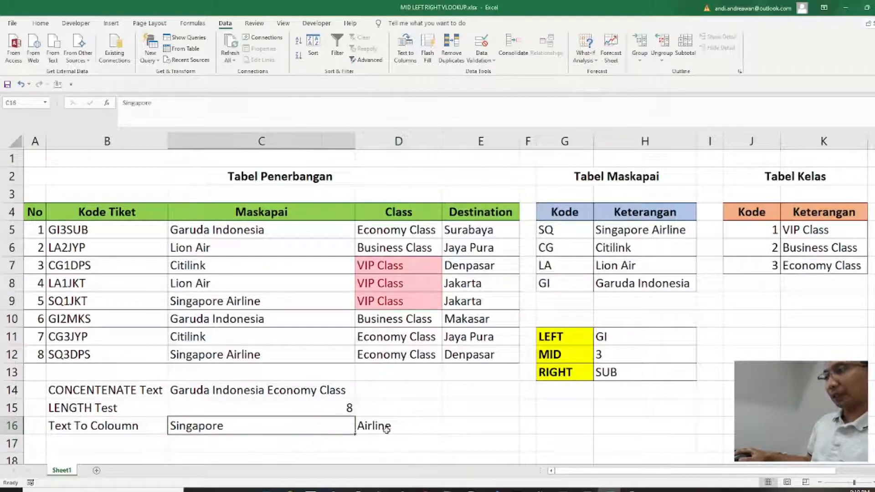
left_click(385, 429)
left_click(294, 432)
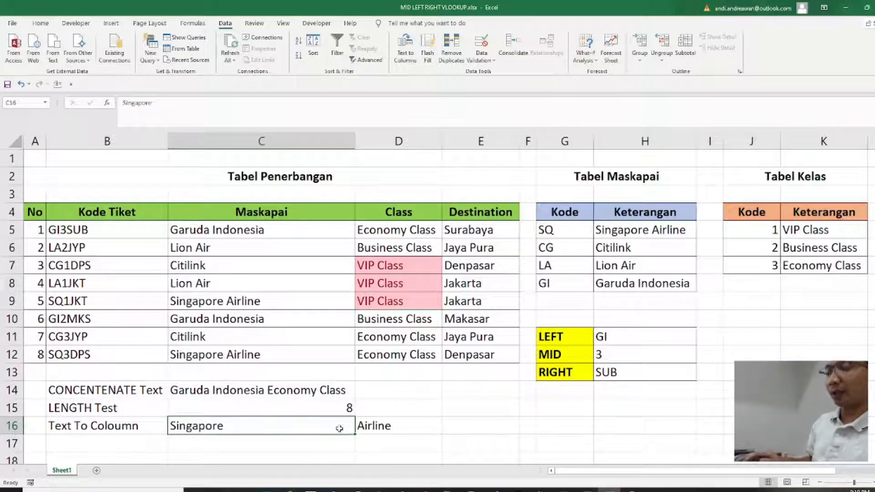
key("Right")
key("Left")
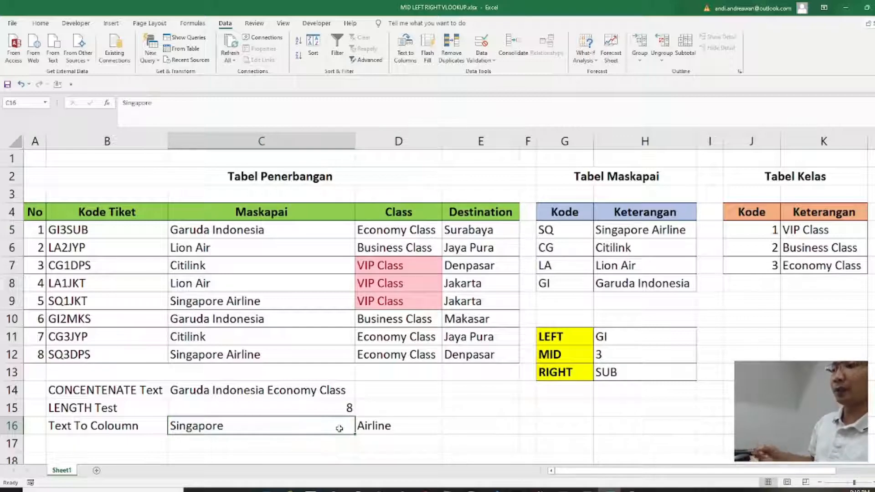
key("Right")
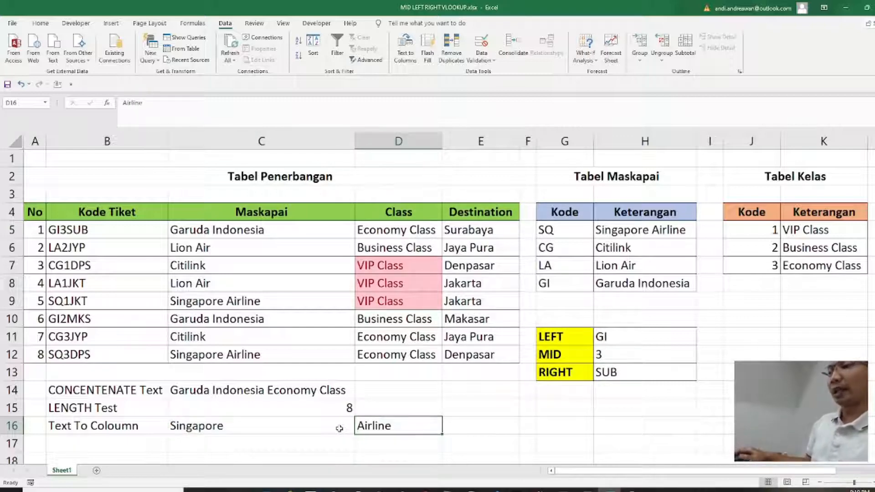
key("Left")
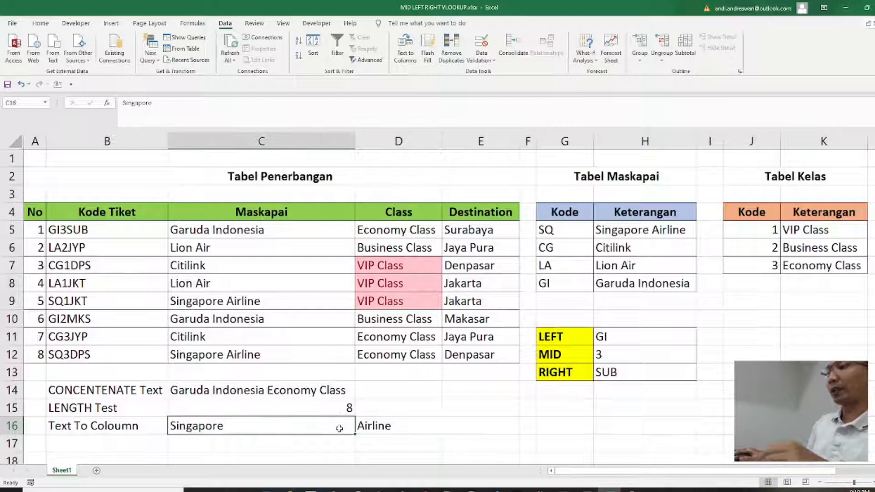
Clear cell D16 and replace the text in C16 with "Singapore, Airline".
left_click(391, 420)
key("Delete")
key("Left")
type("S")
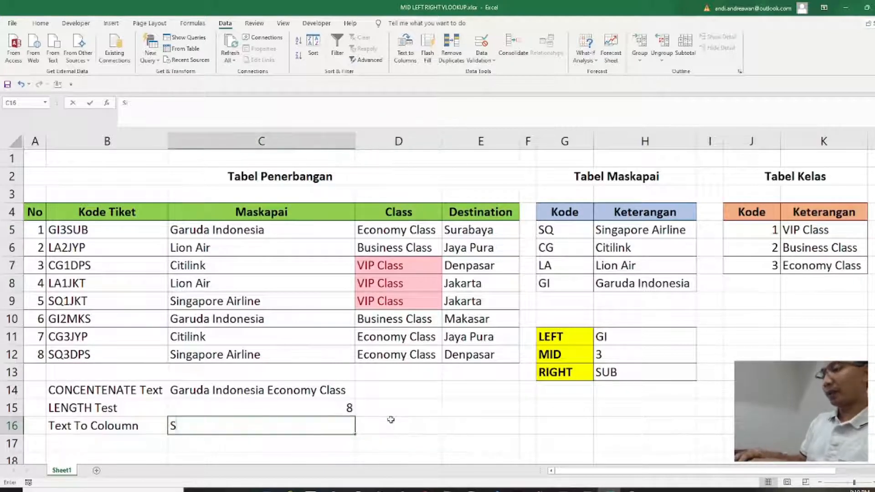
type("ingapore, a")
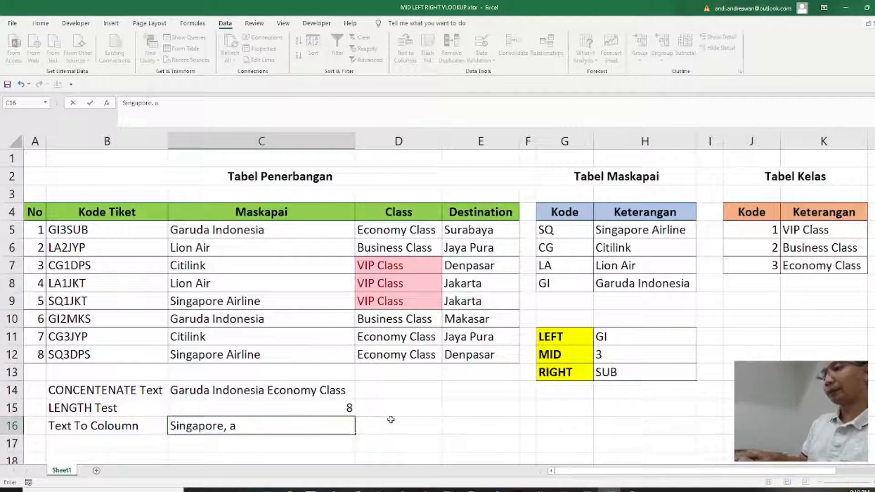
key("BackSpace")
type("Airline")
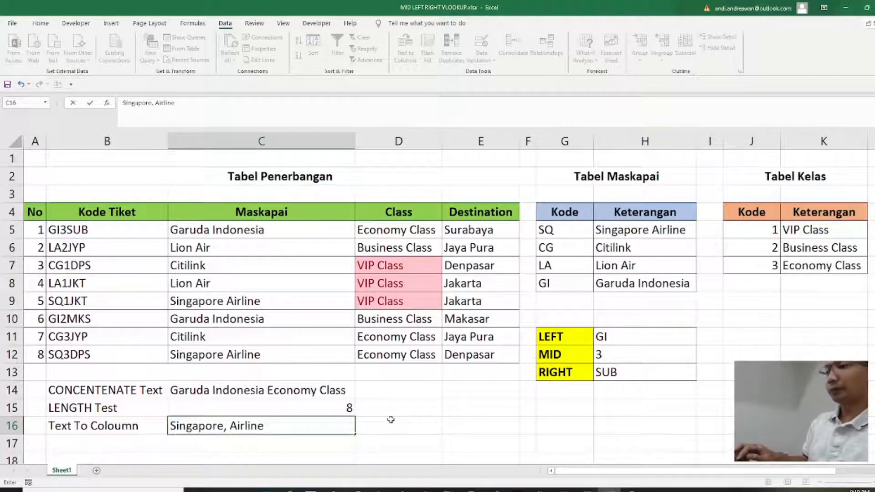
key("Return")
key("Up")
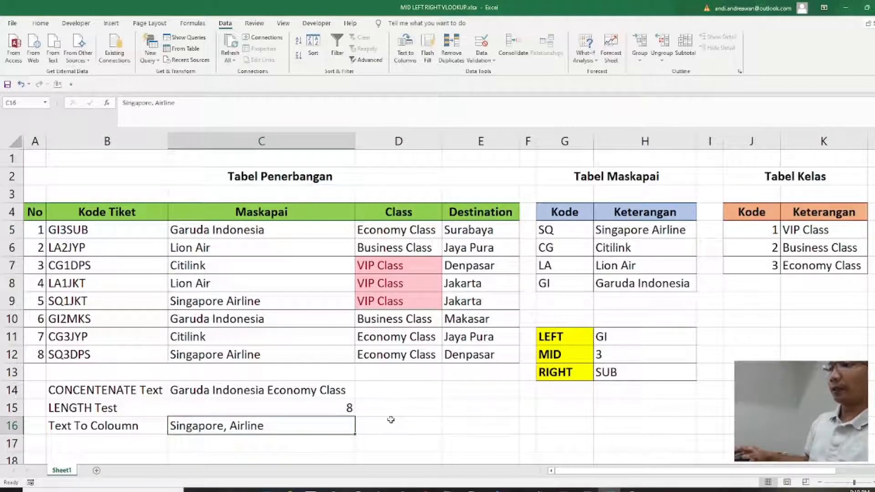
Split C16 with Text to Columns as delimited data, using Comma instead of Space as the delimiter, and inspect the text in C16 and D16.
left_click(410, 41)
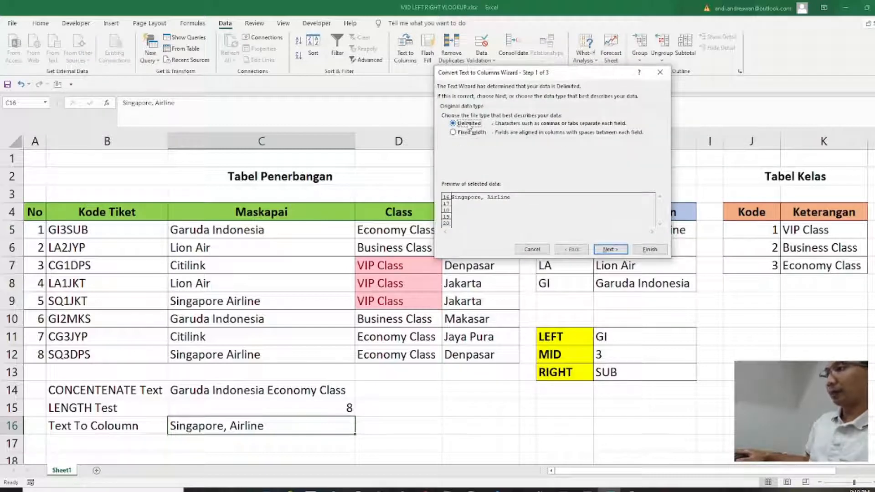
left_click(611, 250)
left_click(445, 140)
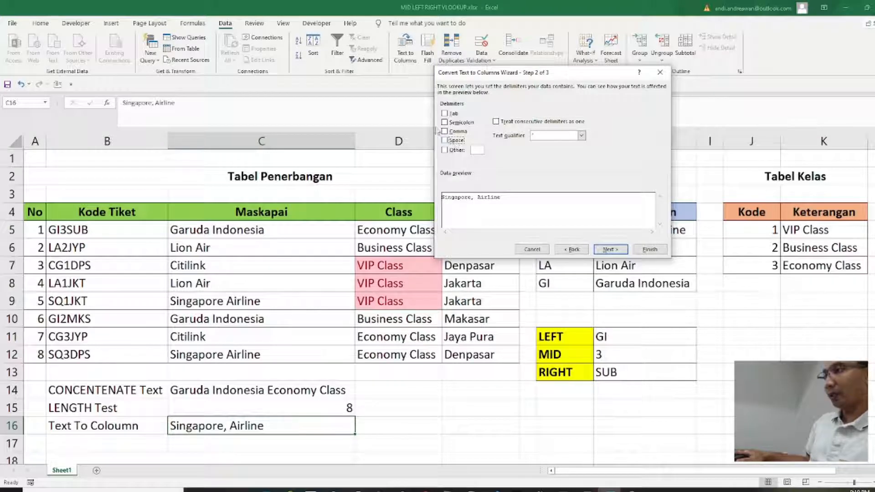
left_click(450, 132)
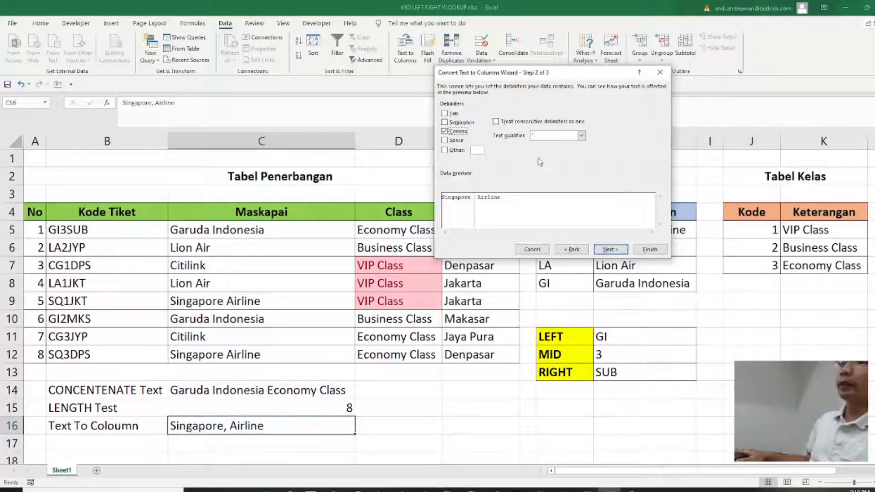
left_click(611, 250)
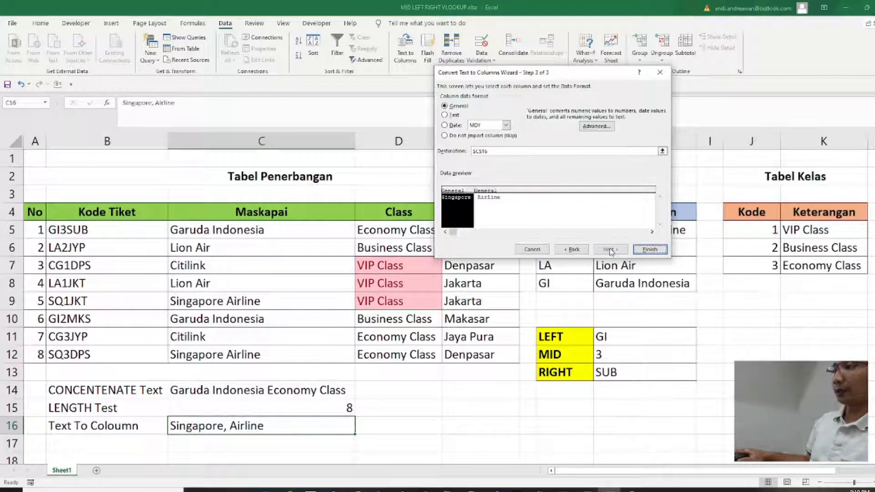
left_click(650, 250)
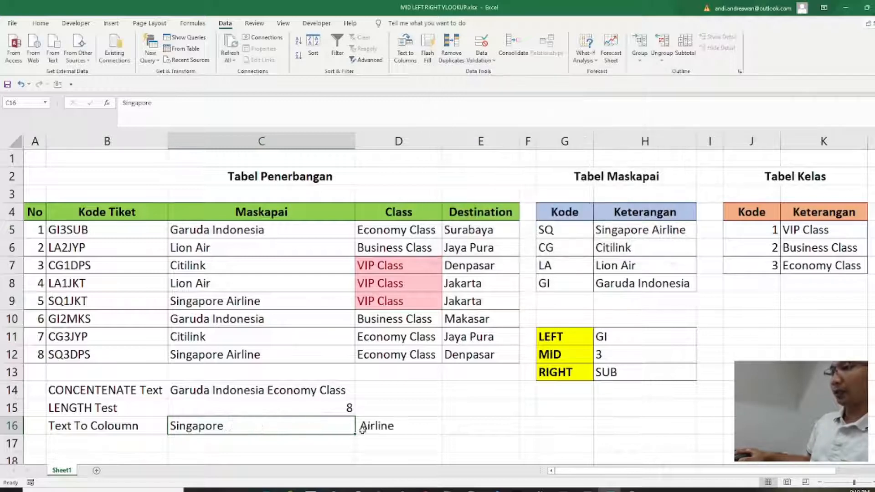
left_click(367, 446)
left_click(390, 427)
left_click(334, 423)
key("Right")
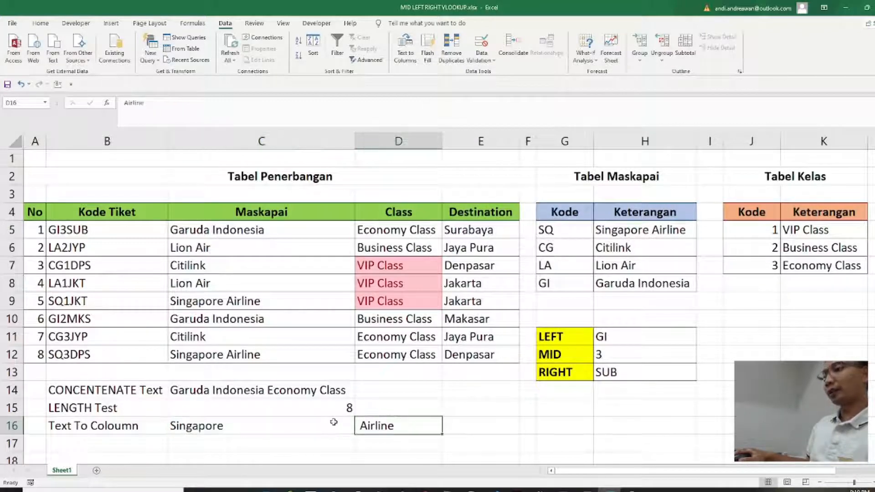